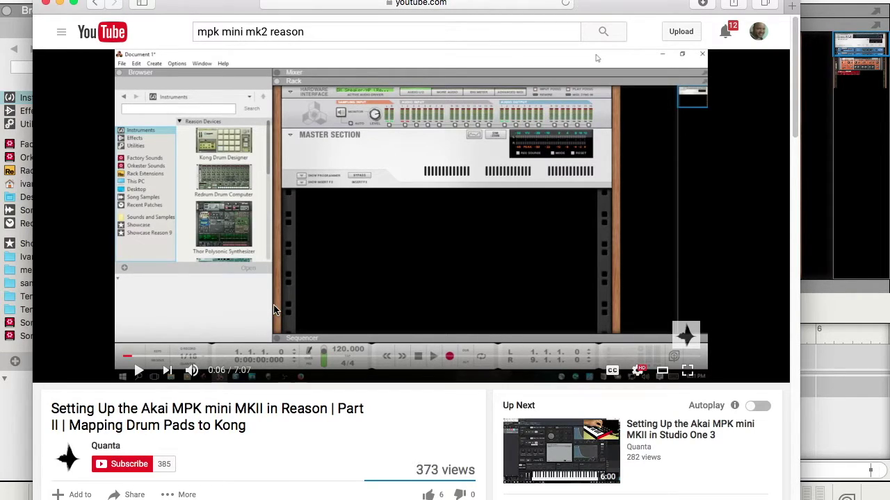
# Highlight the full title of the Akai MPK mini MKII Reason tutorial video.
pyautogui.scroll(-3, 273, 308)
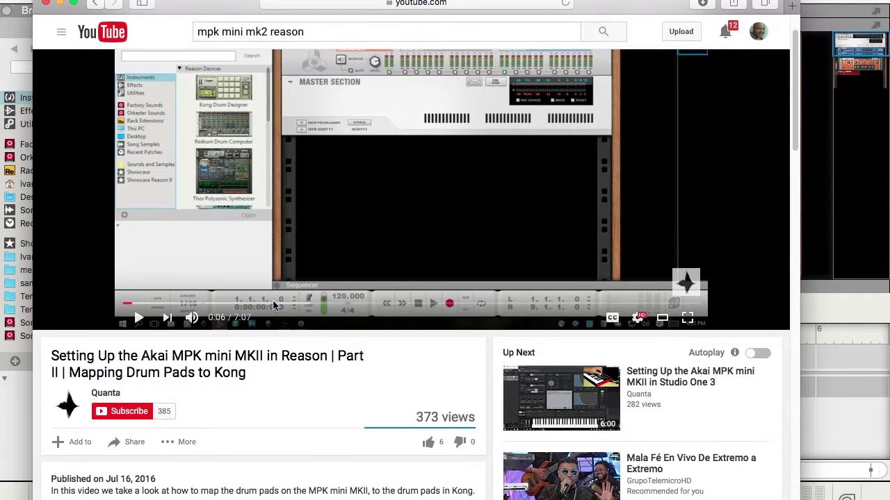
pyautogui.scroll(3, 253, 250)
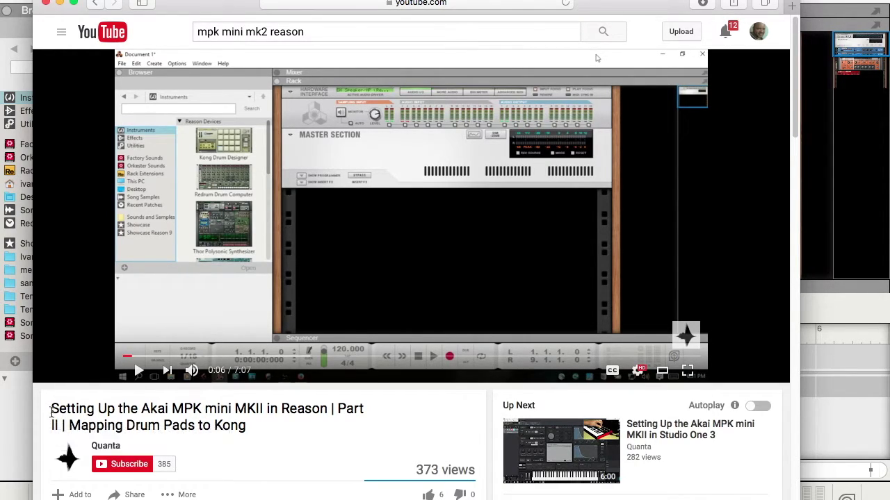
pyautogui.moveTo(50, 410); pyautogui.dragTo(261, 432)
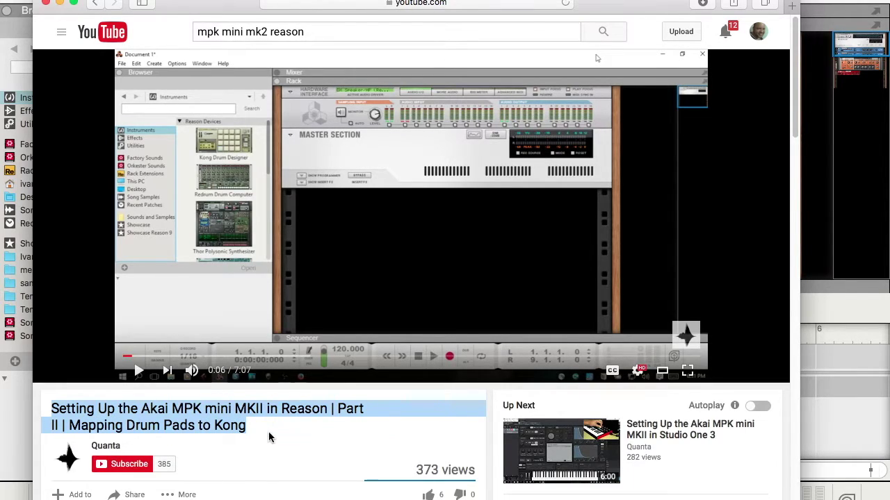
# Close the YouTube browser window to bring Reason's song and rack into view.
pyautogui.click(47, 4)
pyautogui.scroll(-1, 341, 212)
pyautogui.scroll(1, 341, 212)
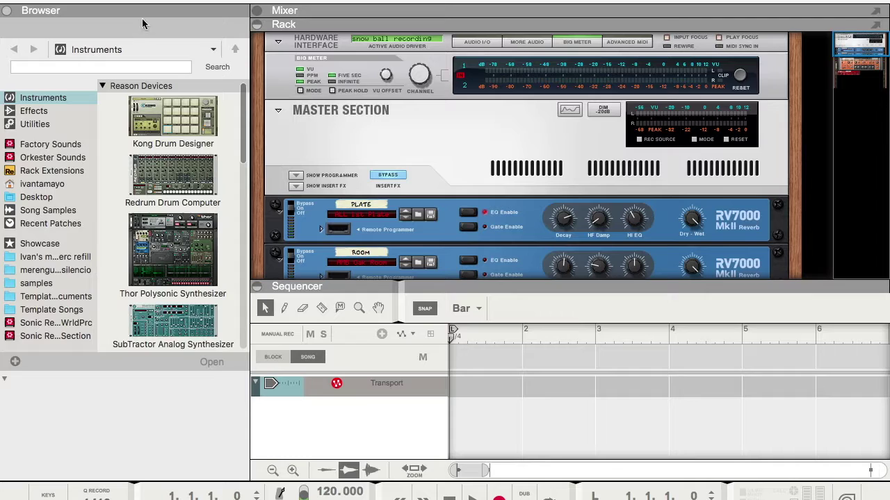
# Open Reason's Preferences on Control Surfaces and start adding a new surface.
pyautogui.click(56, 0)
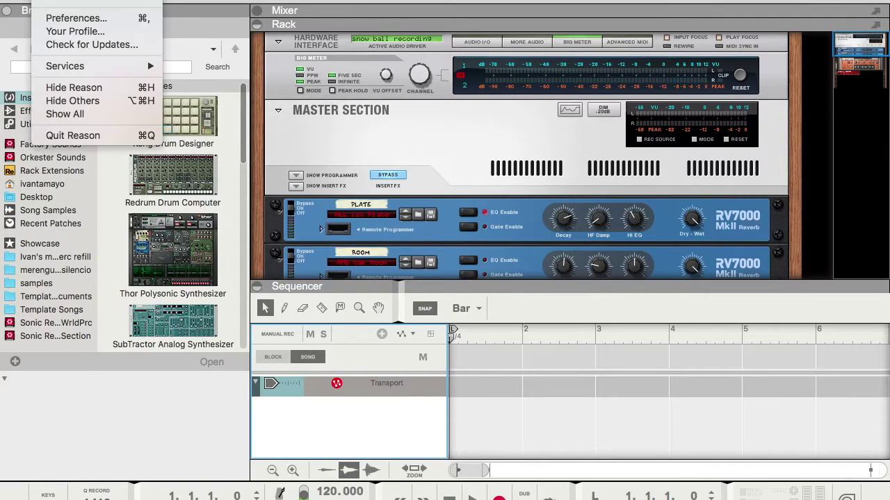
pyautogui.click(77, 18)
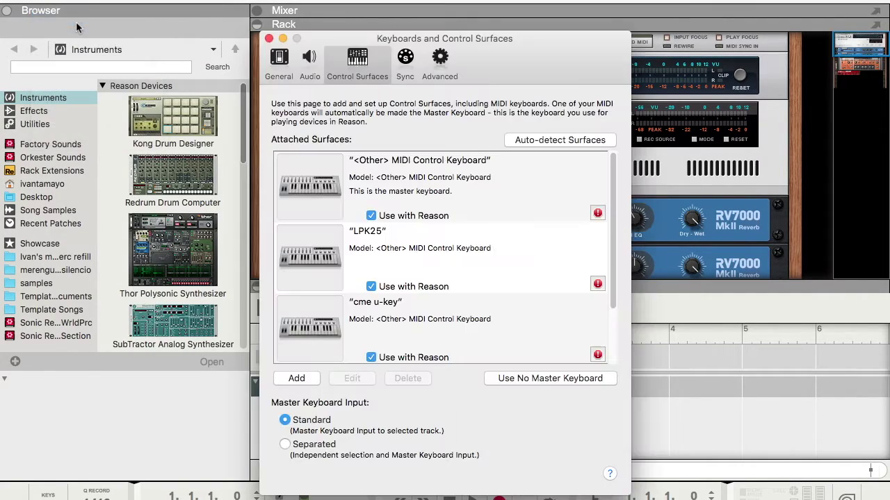
pyautogui.scroll(-3, 424, 244)
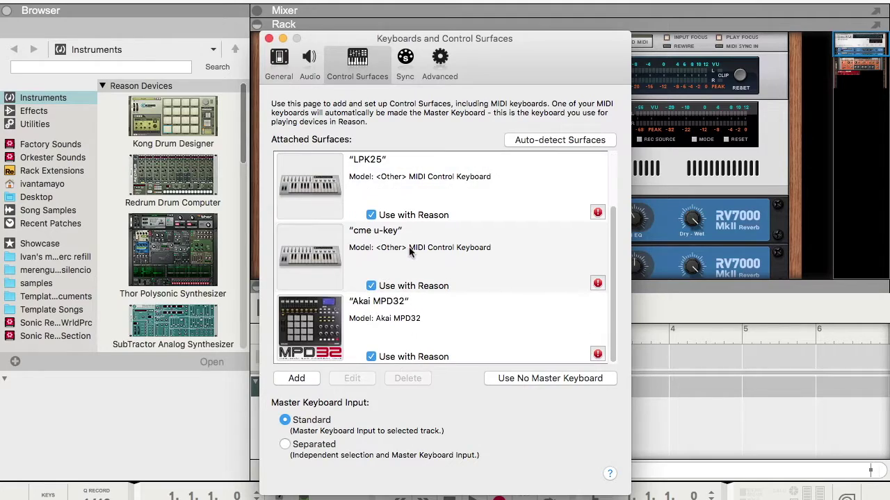
pyautogui.click(306, 383)
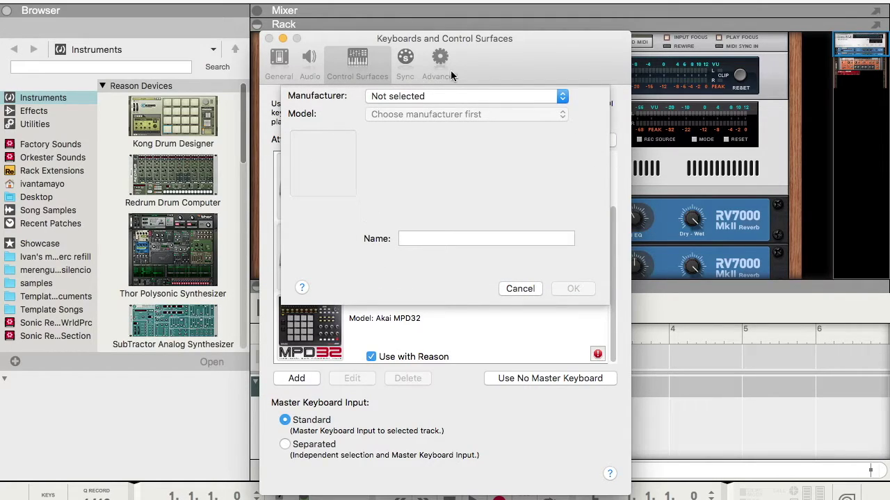
# Set the new surface to <Other>, MIDI Multichannel Control Keyboard, named 'AKAI MPK MINI 2'.
pyautogui.click(455, 104)
pyautogui.click(453, 110)
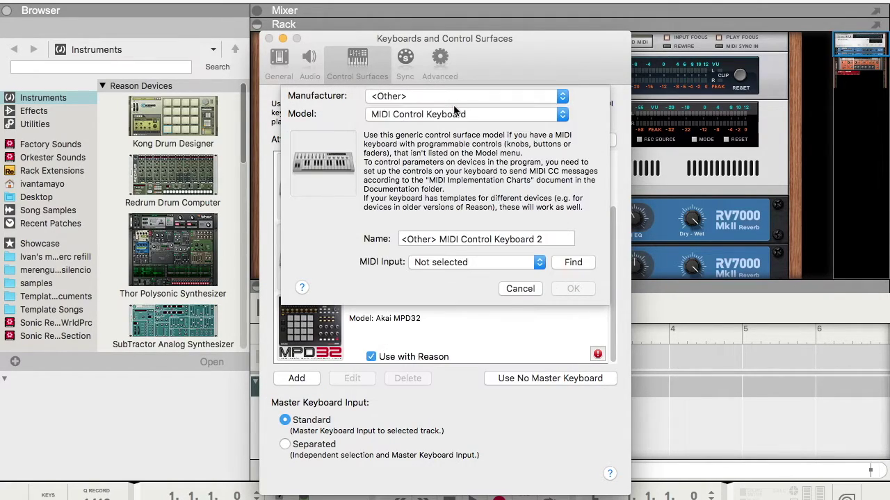
pyautogui.click(447, 116)
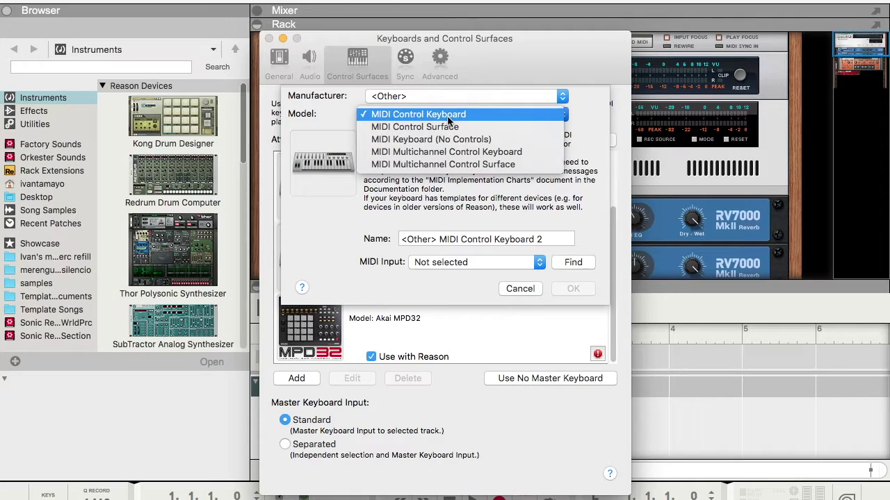
pyautogui.click(453, 158)
pyautogui.click(466, 238)
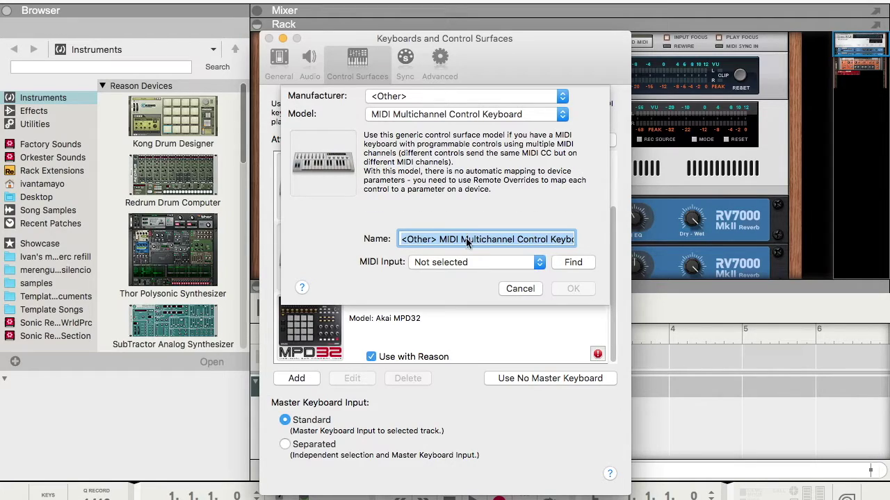
pyautogui.write('AKAI')
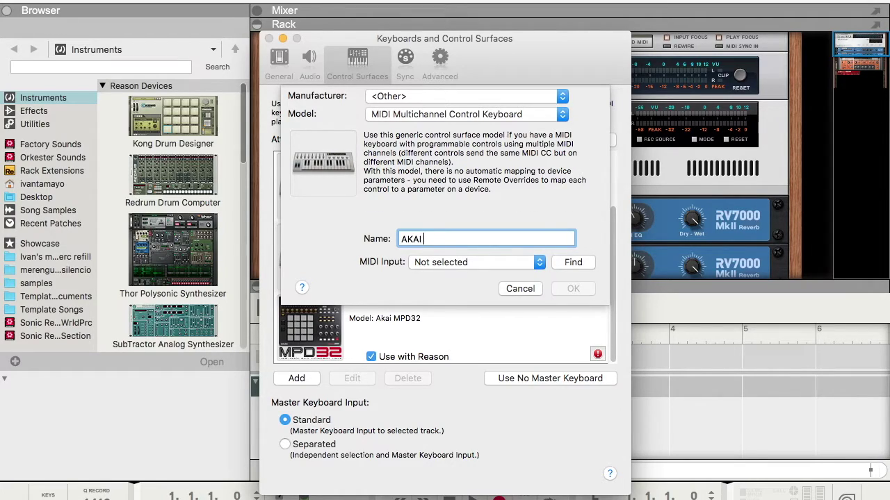
pyautogui.write(' MPK MINI @')
pyautogui.press('BackSpace')
pyautogui.write('2')
# Assign MPKmini2 as the surface's MIDI input, confirm it, and close Preferences.
pyautogui.click(535, 264)
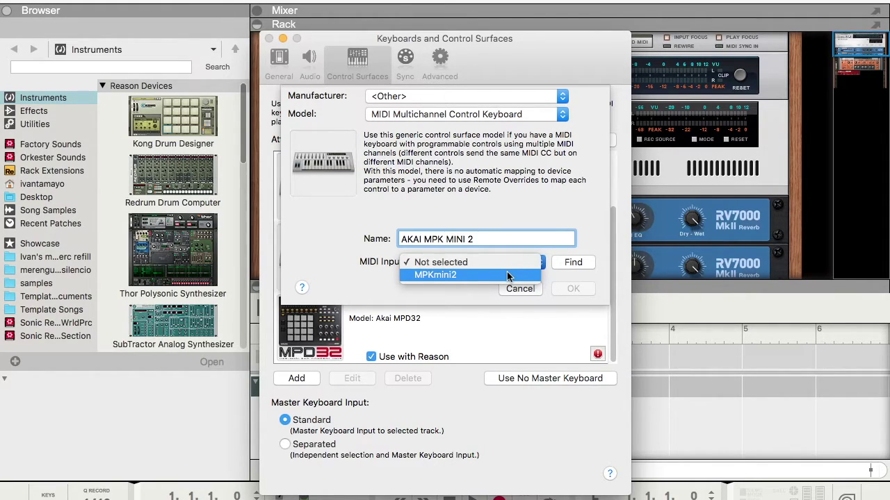
pyautogui.click(507, 275)
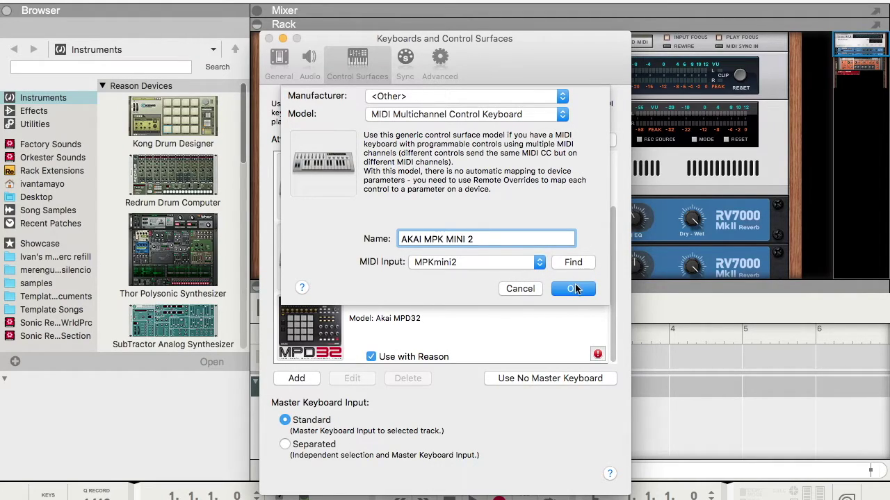
pyautogui.click(571, 289)
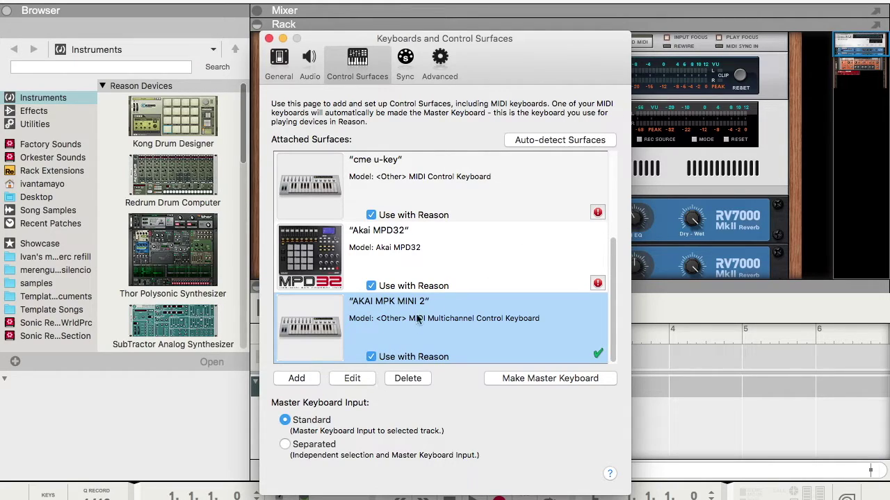
pyautogui.click(269, 39)
# Drag Kong Drum Designer from the Instruments list into the empty rack, loading Kong Kit.
pyautogui.scroll(-5, 442, 225)
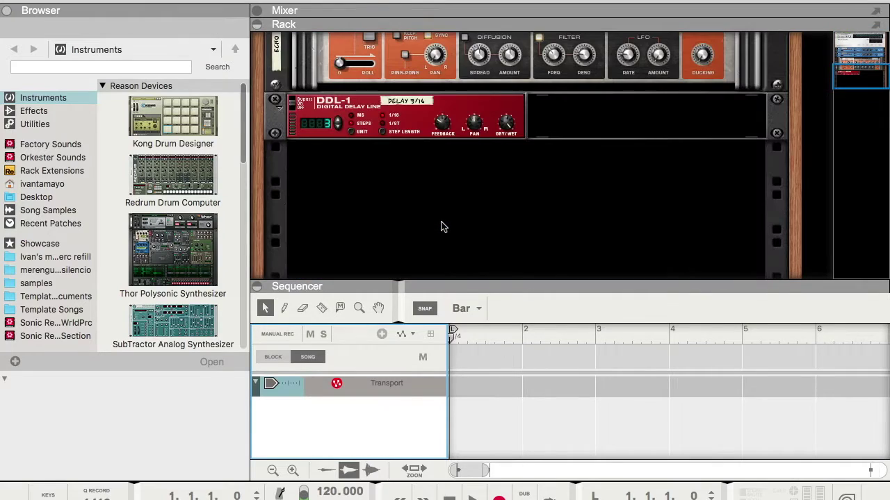
pyautogui.scroll(5, 443, 226)
pyautogui.scroll(-6, 443, 224)
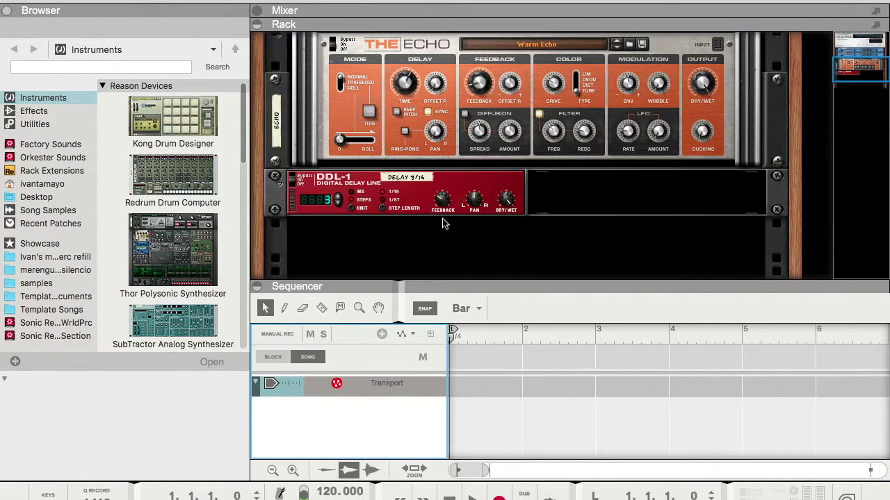
pyautogui.moveTo(193, 120); pyautogui.dragTo(396, 194)
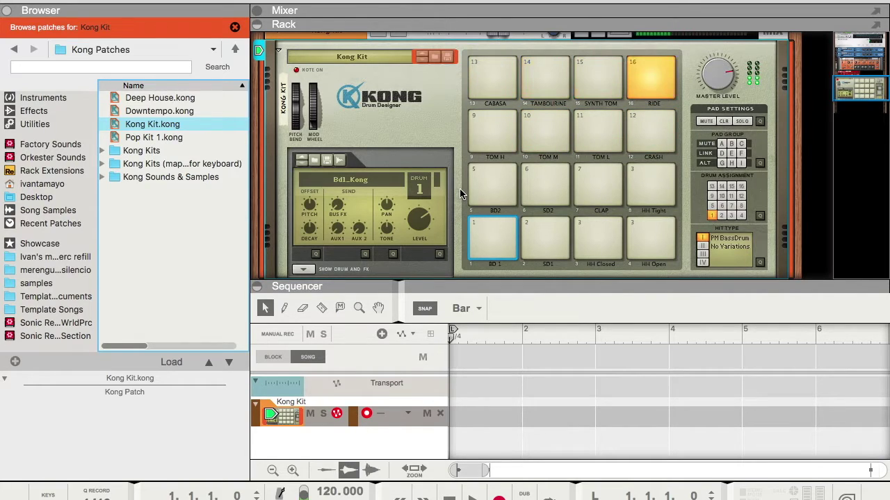
# Add a Thor Polysonic Synthesizer with the Epic Poly patch below Kong in the rack.
pyautogui.click(14, 49)
pyautogui.scroll(-3, 175, 240)
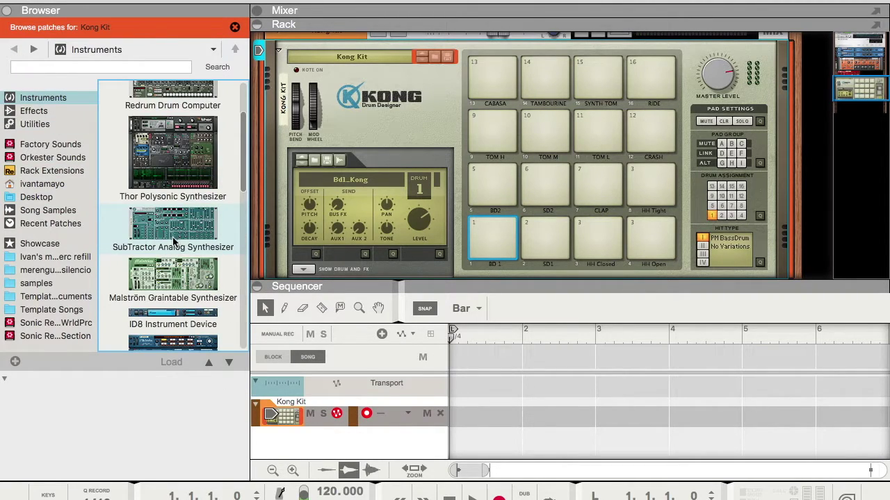
pyautogui.moveTo(160, 148); pyautogui.dragTo(413, 232)
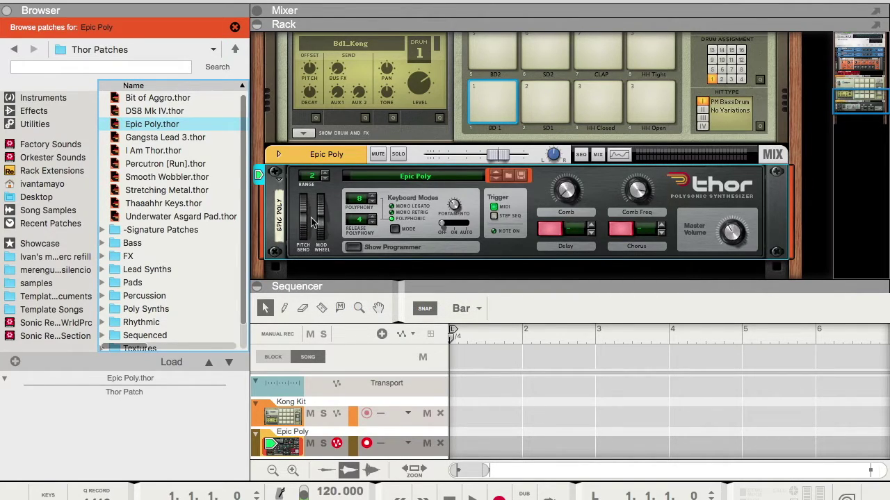
pyautogui.scroll(5, 324, 152)
pyautogui.click(346, 164)
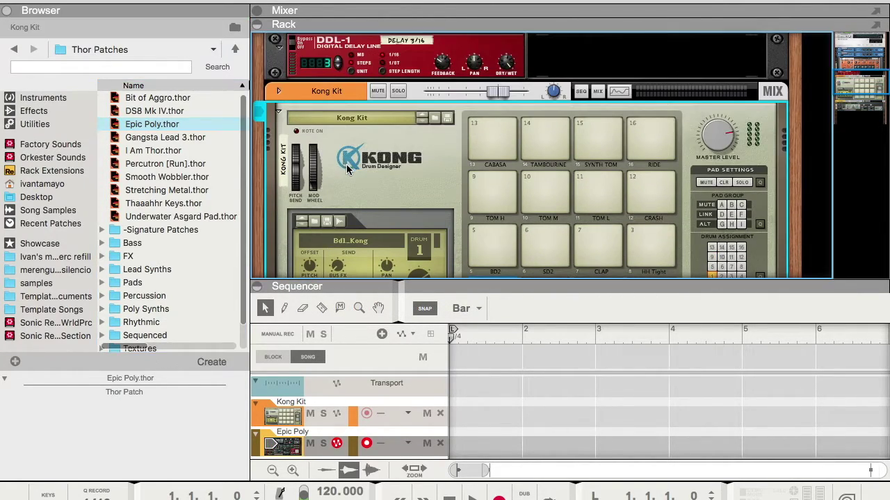
pyautogui.scroll(-5, 349, 181)
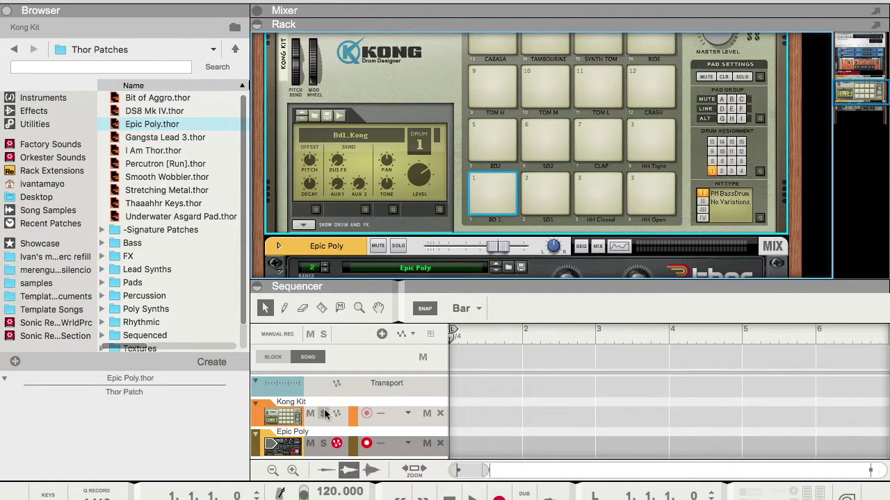
pyautogui.click(322, 407)
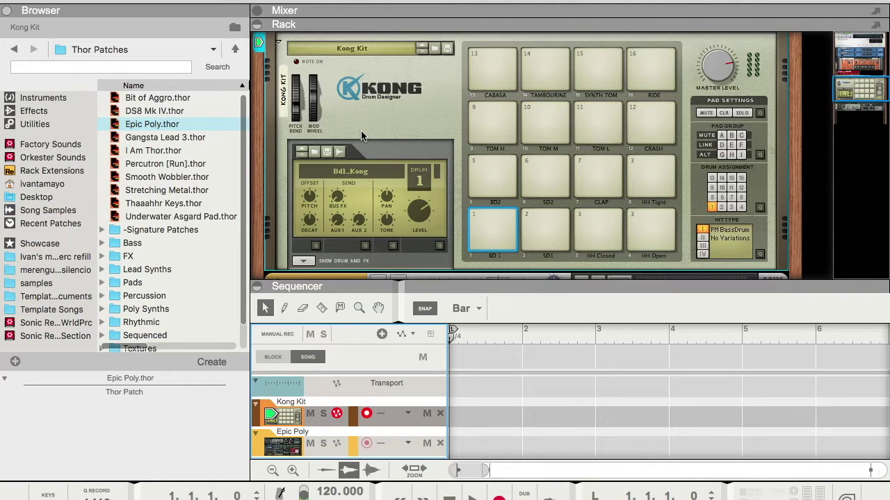
pyautogui.click(318, 455)
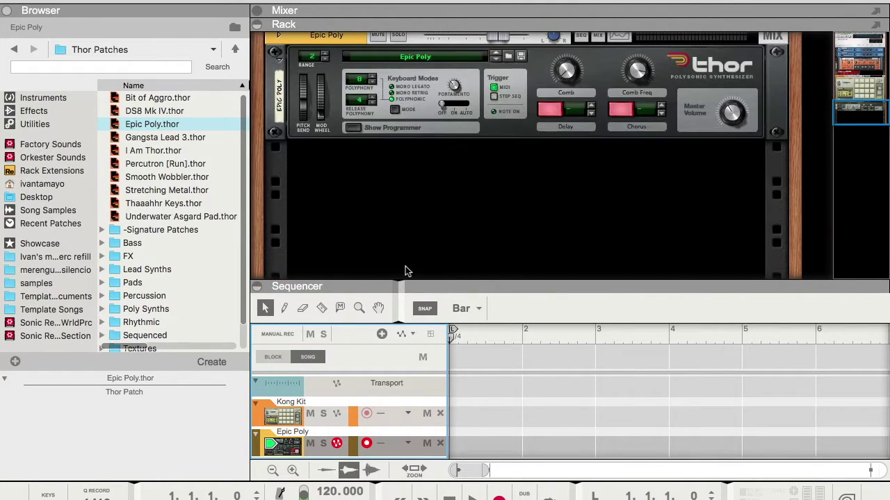
pyautogui.scroll(5, 405, 255)
pyautogui.scroll(-3, 402, 258)
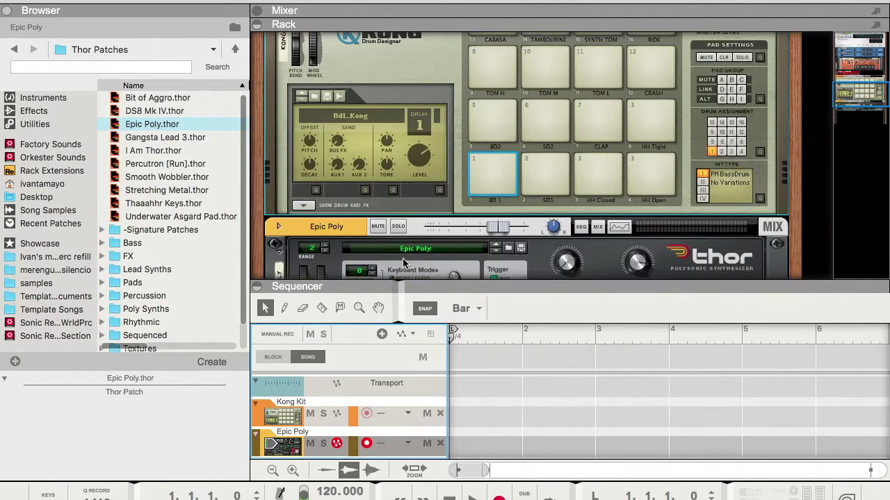
pyautogui.scroll(-3, 402, 258)
pyautogui.scroll(3, 403, 263)
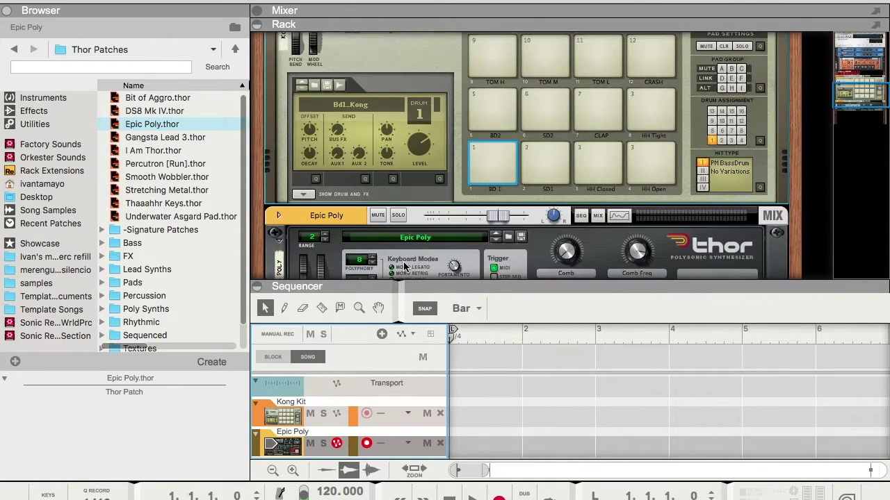
pyautogui.scroll(-3, 405, 266)
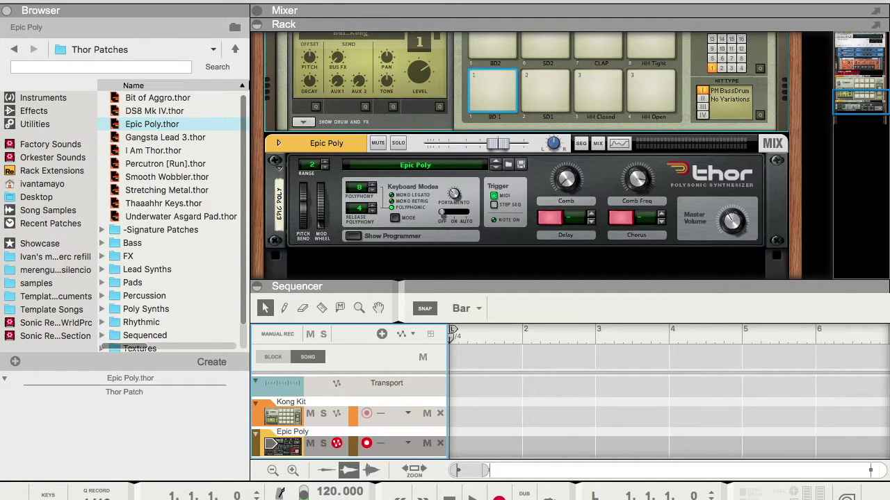
# Launch the MPKMini Mk2 Editor from the Dock's Applications stack.
pyautogui.press('super+space')
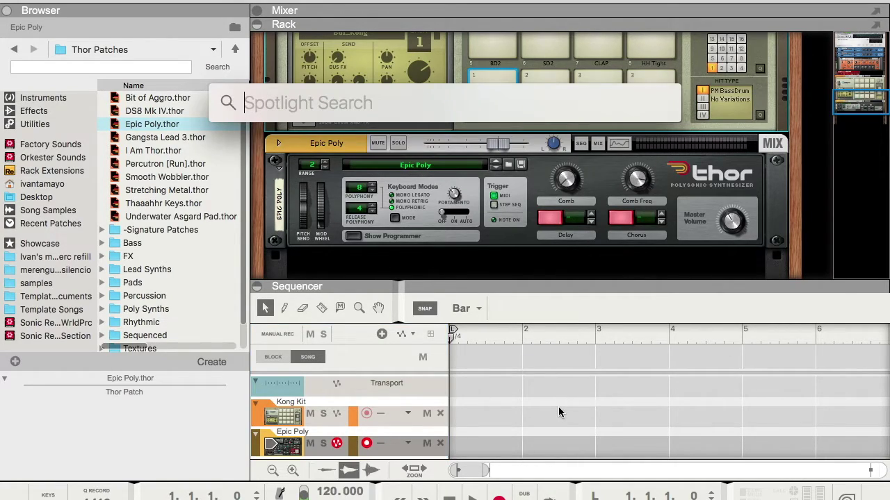
pyautogui.press('Escape')
pyautogui.click(726, 495)
pyautogui.scroll(-5, 695, 379)
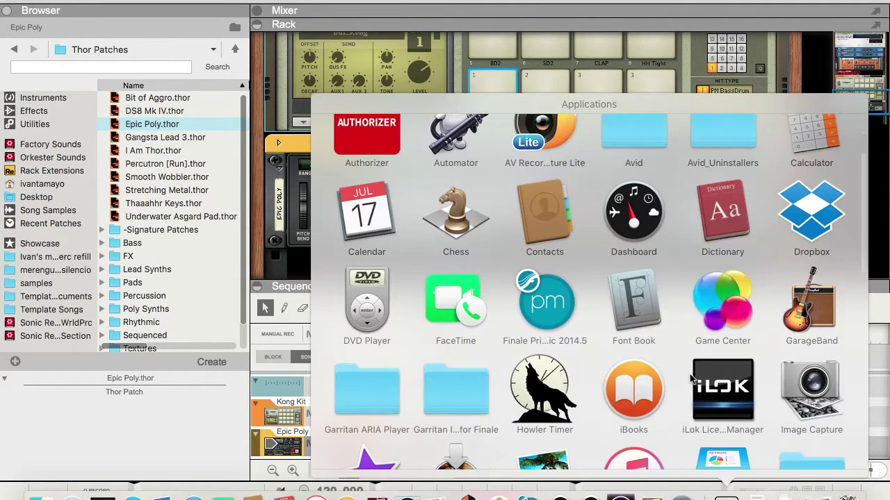
pyautogui.click(793, 348)
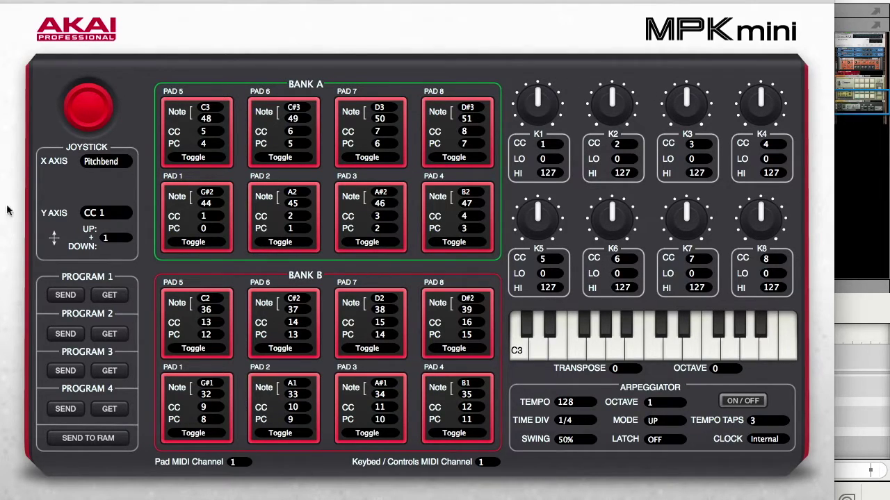
# Set the editor's Device Setup input and output to MPKmini2 and apply.
pyautogui.click(112, 296)
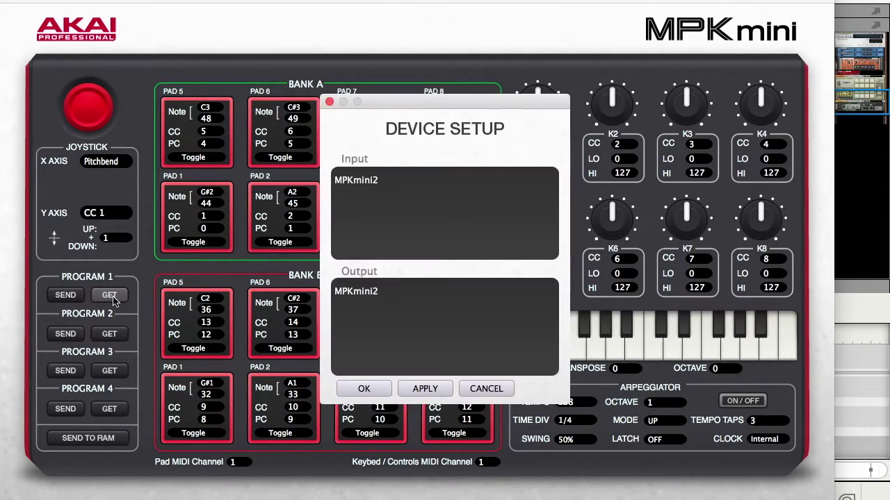
pyautogui.click(362, 179)
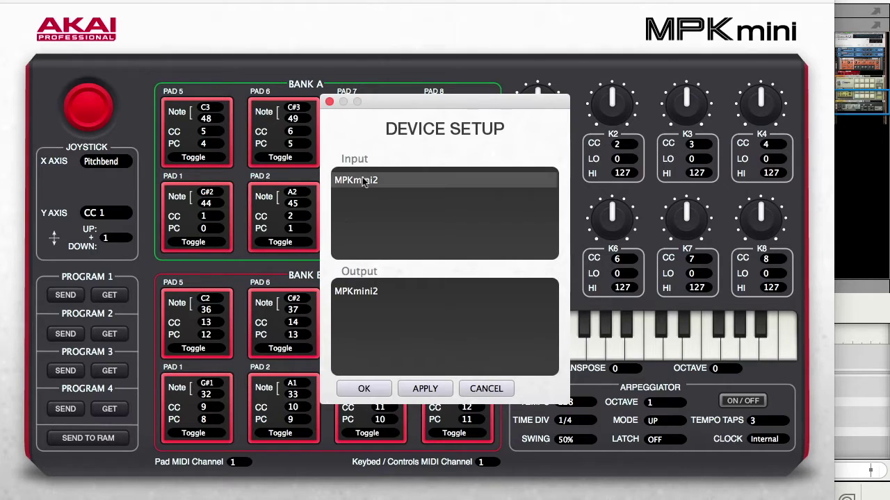
pyautogui.click(366, 293)
pyautogui.click(420, 389)
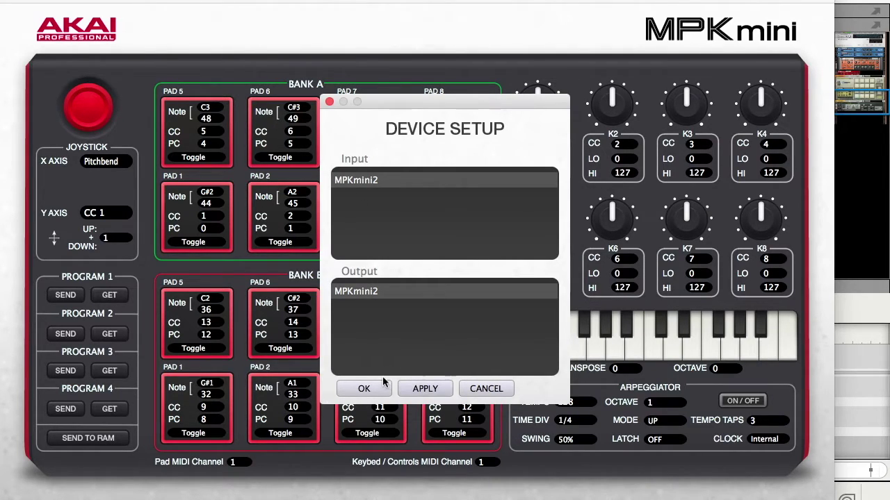
pyautogui.click(364, 389)
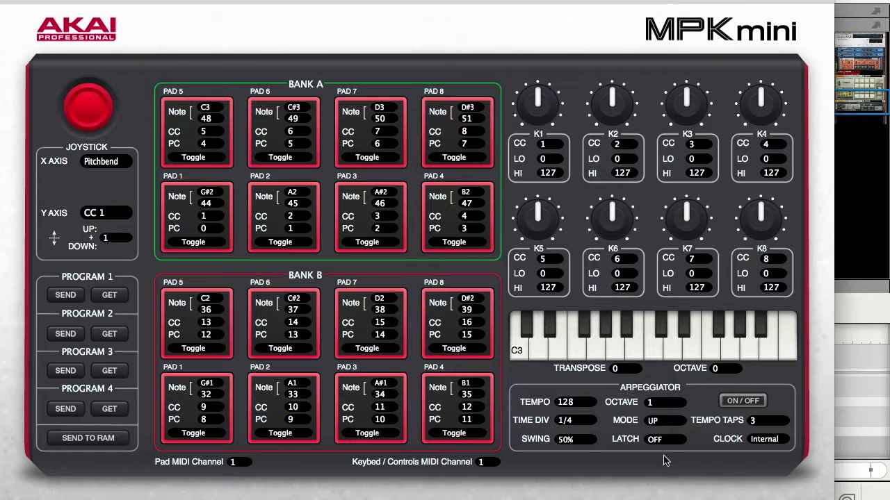
# Load Program 1 from the MPKmini2, then close the MPK mini Editor.
pyautogui.click(110, 296)
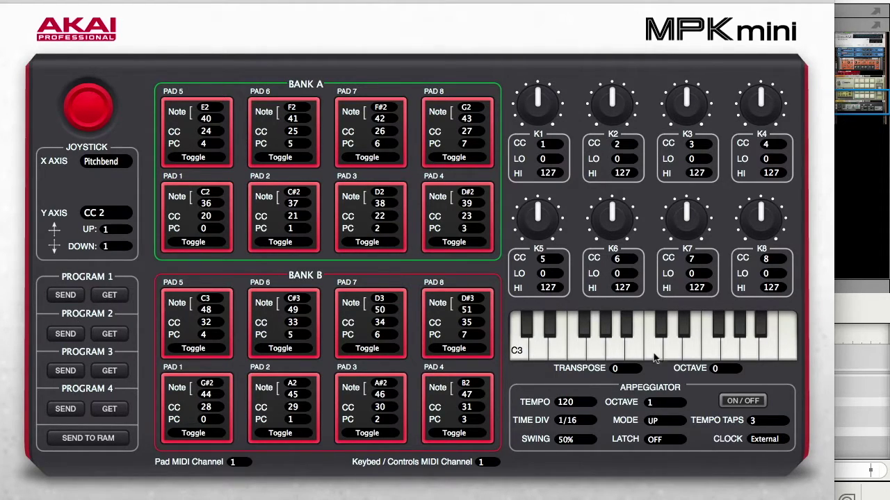
pyautogui.click(8, 3)
pyautogui.scroll(10, 382, 278)
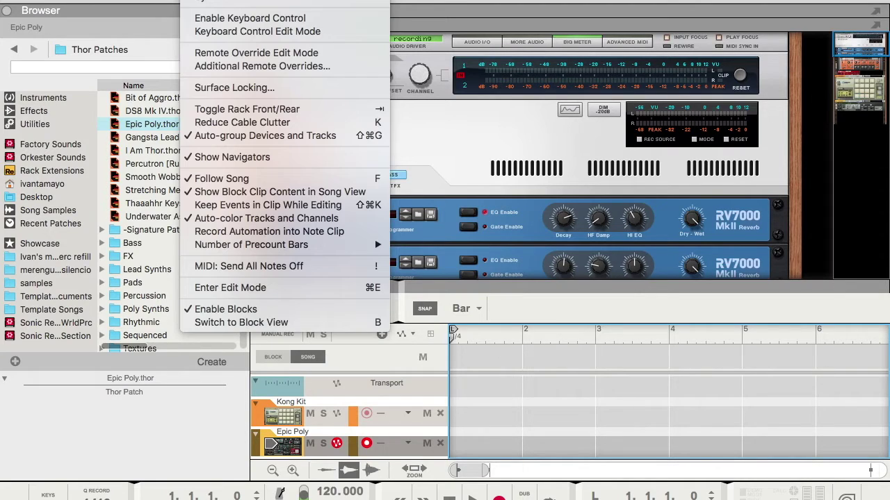
# Check Reason's Options > Sync settings, then bring up the Reason application menu.
pyautogui.moveTo(219, 2)
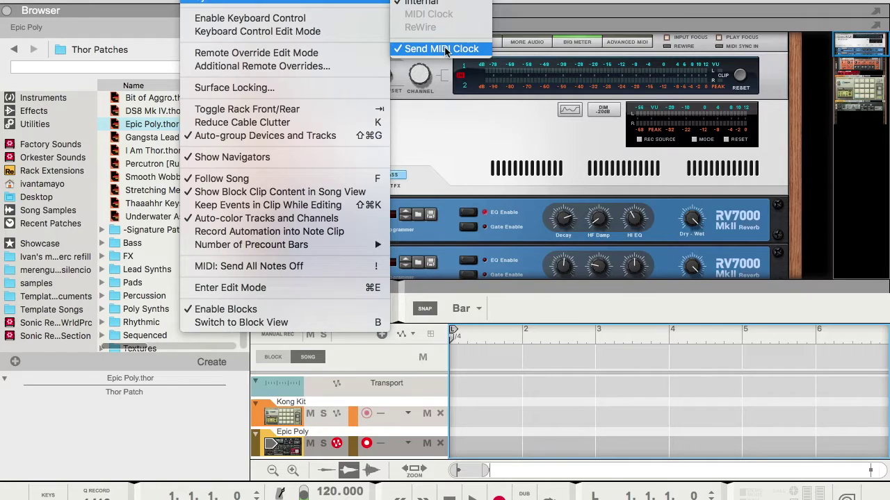
pyautogui.moveTo(56, 0)
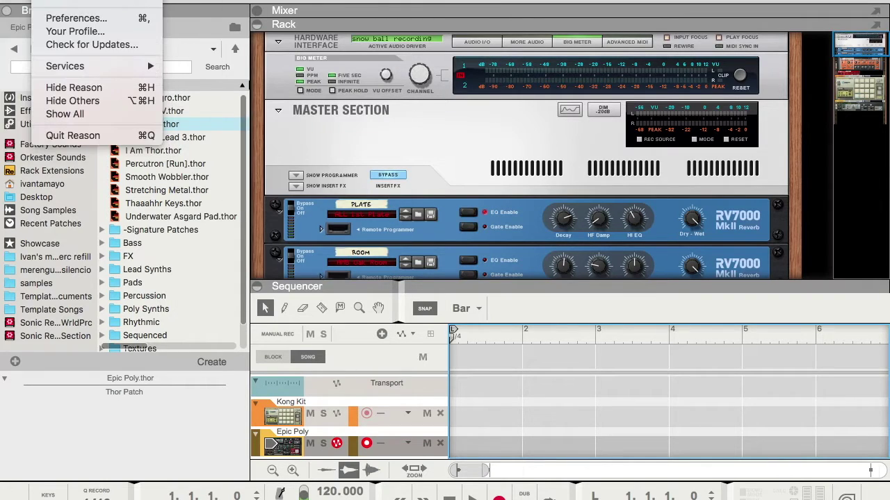
# In Sync preferences, reset MIDI Clock input and output to None.
pyautogui.click(59, 18)
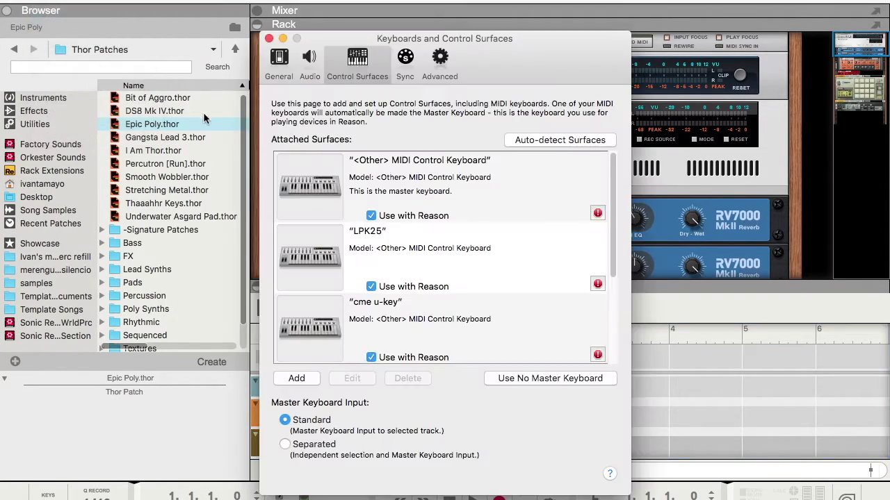
pyautogui.click(405, 59)
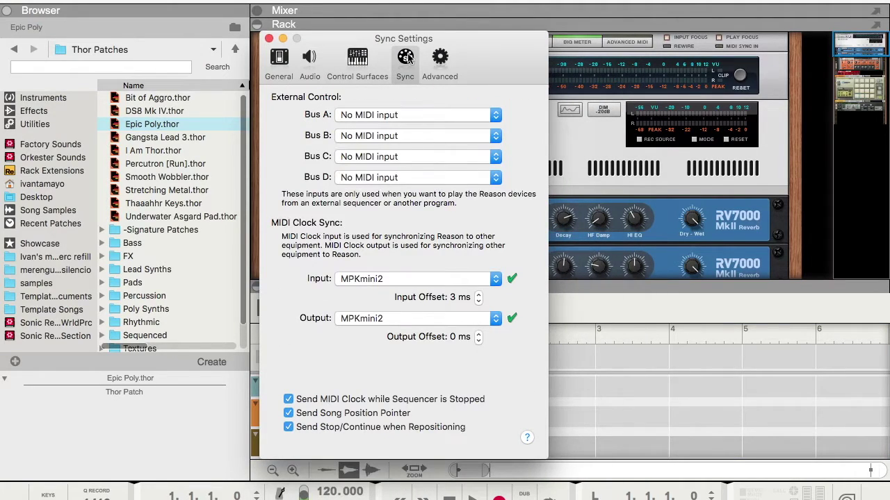
pyautogui.click(466, 276)
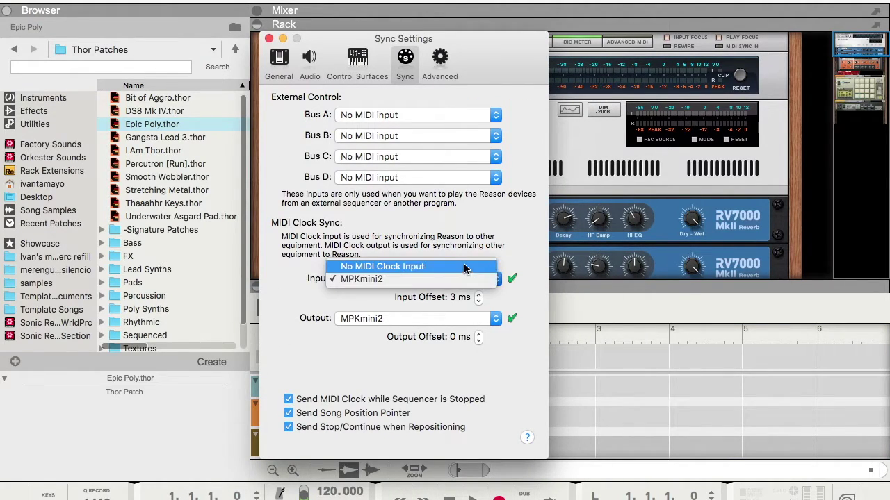
pyautogui.click(467, 266)
pyautogui.click(478, 320)
pyautogui.click(452, 304)
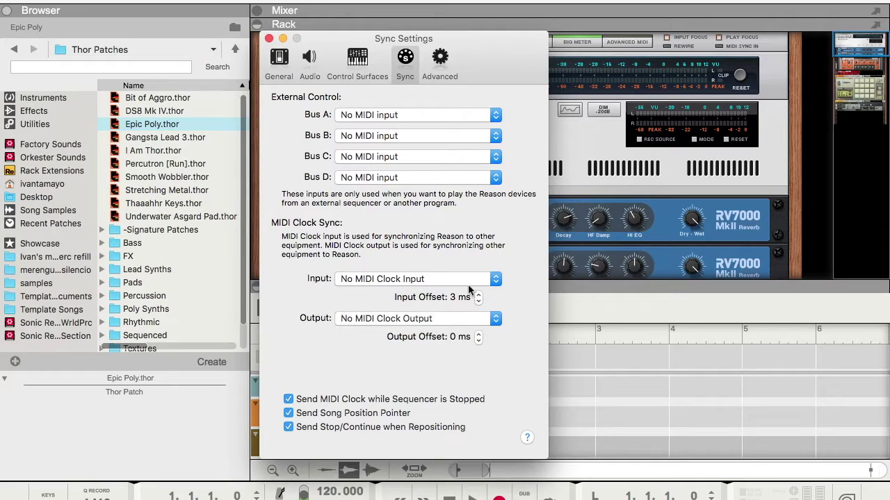
# Set MIDI Clock input and output to MPKmini2 and close Preferences.
pyautogui.click(466, 280)
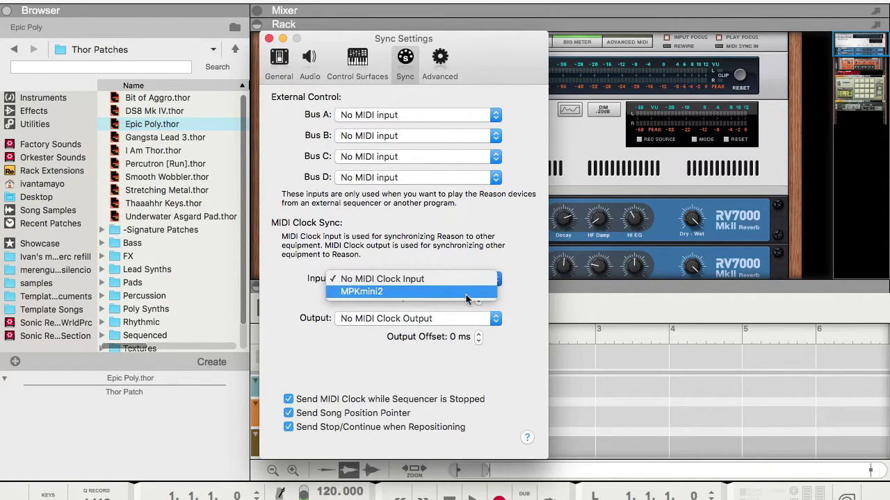
pyautogui.click(465, 295)
pyautogui.click(468, 318)
pyautogui.click(467, 333)
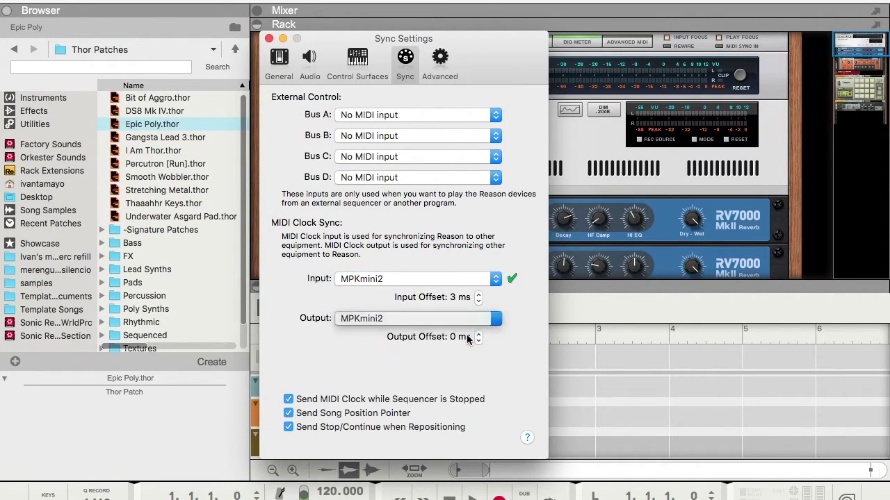
pyautogui.click(269, 38)
pyautogui.click(205, 0)
# Enable Send MIDI Clock under Options > Sync, then start playback with Thor in view.
pyautogui.moveTo(209, 3)
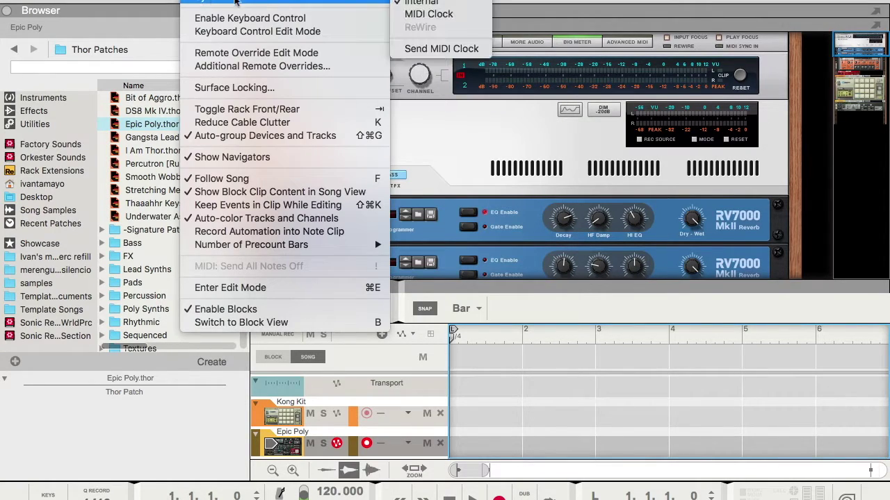
pyautogui.click(423, 48)
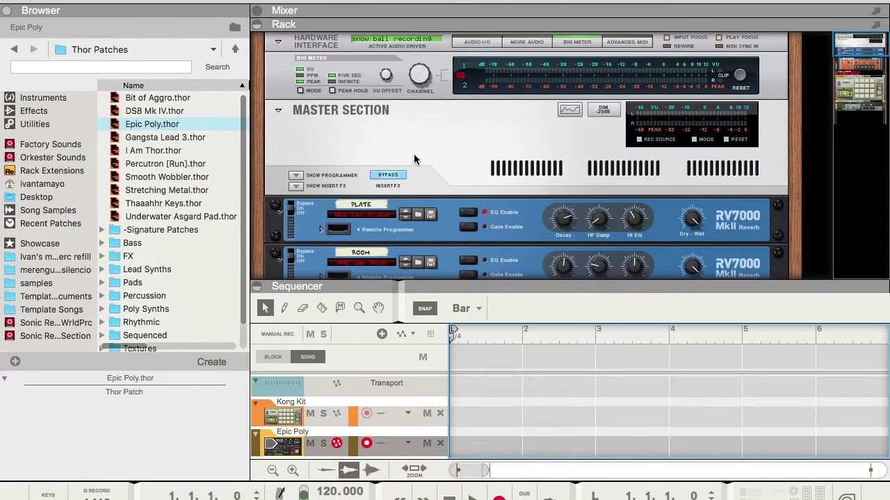
pyautogui.scroll(-10, 393, 174)
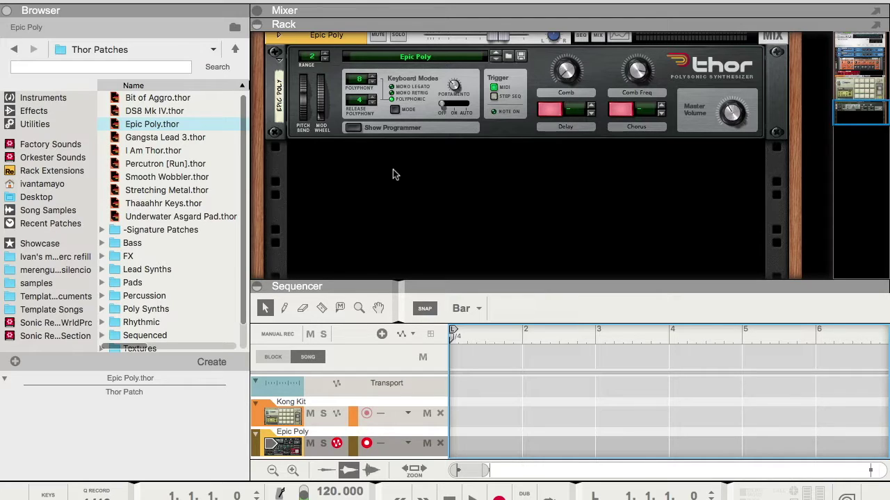
pyautogui.click(475, 497)
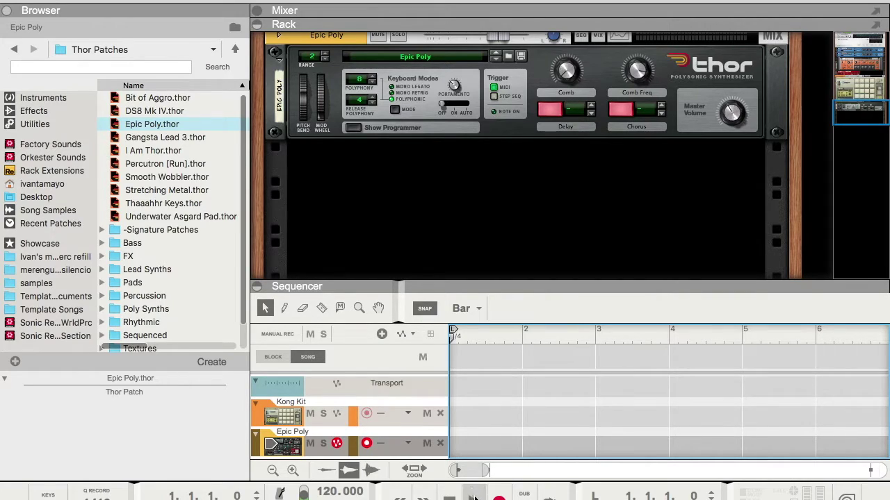